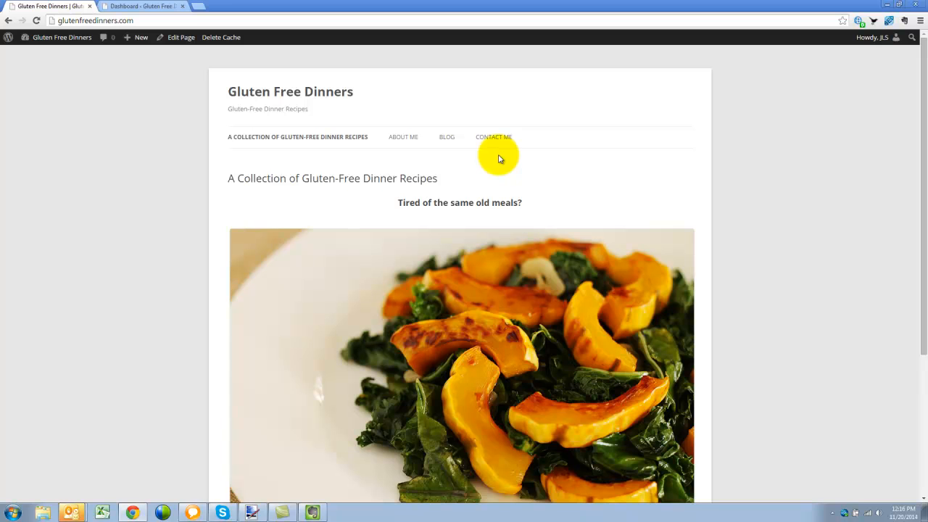
Switch to the site's admin dashboard and open the navigation menu editor
click(143, 8)
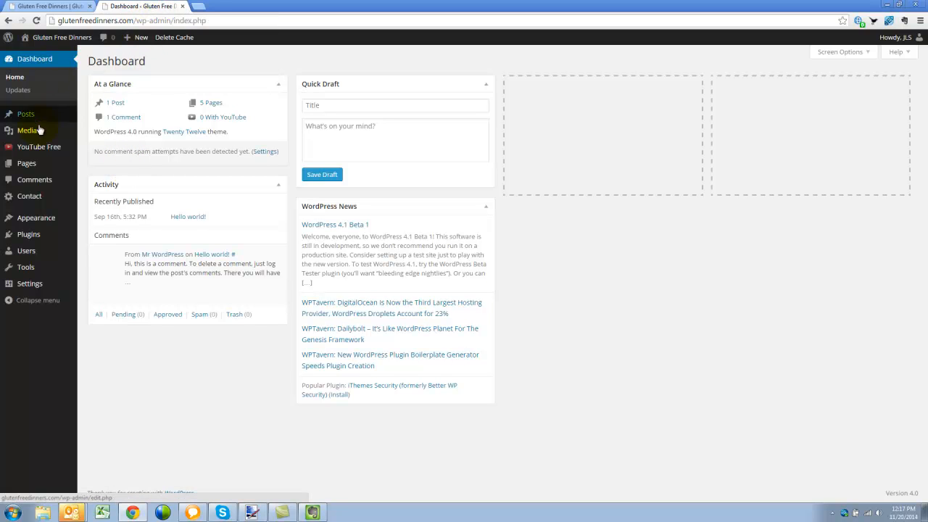
mouse_move(37, 223)
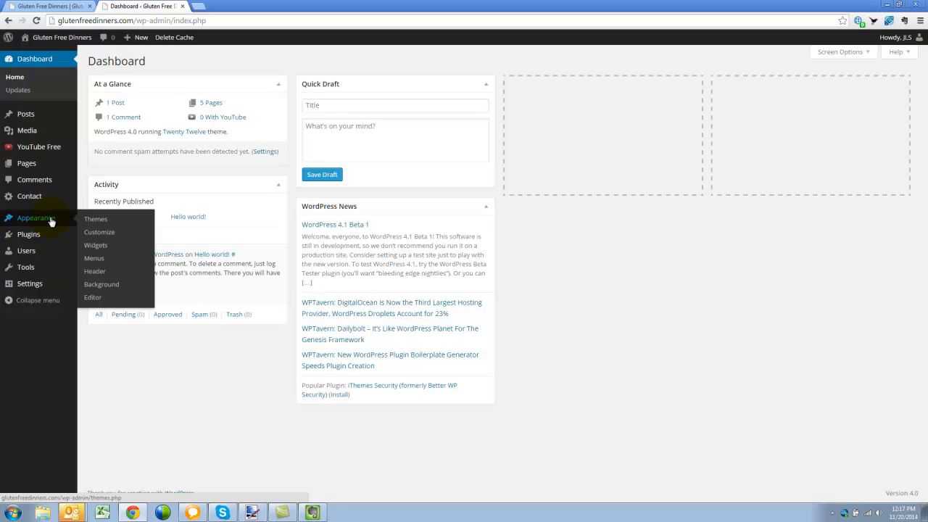
click(95, 258)
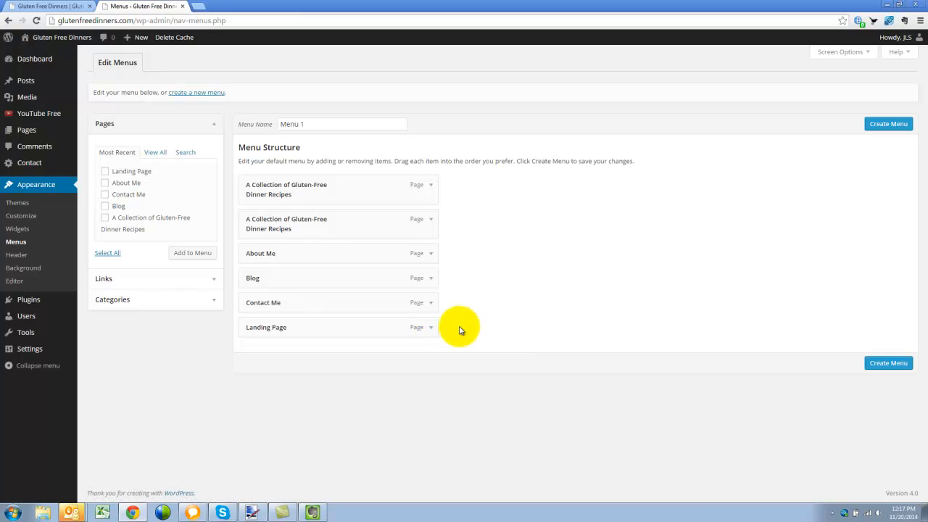
Remove the duplicate A Collection of Gluten-Free Dinner Recipes item and the Landing Page item from the menu structure
drag(380, 223, 356, 220)
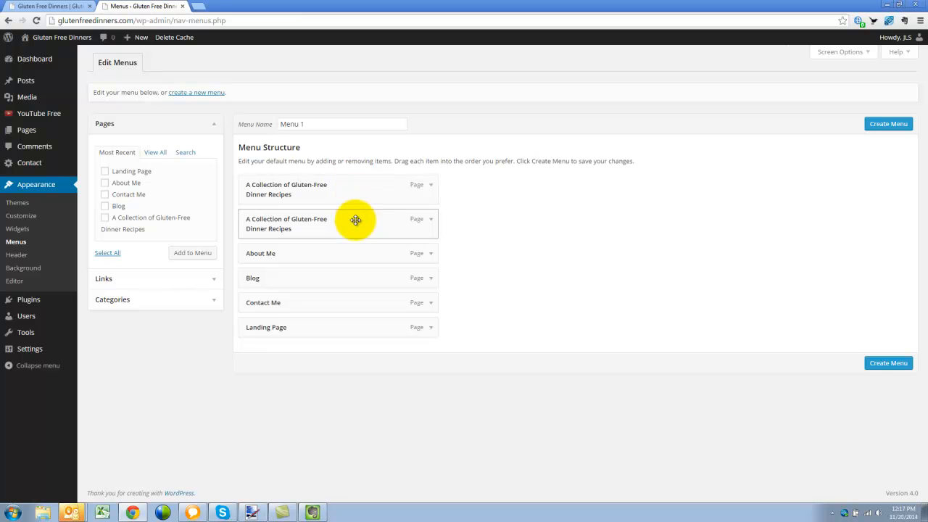
click(430, 221)
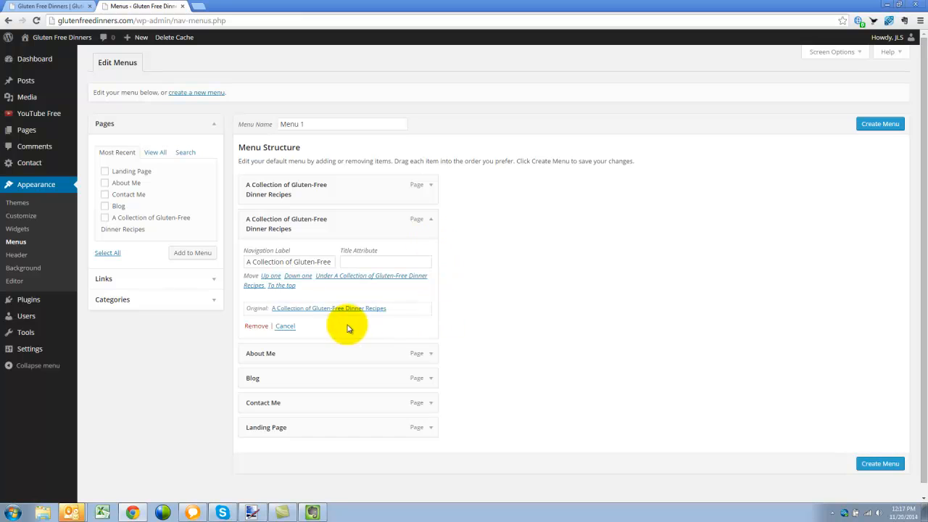
click(248, 326)
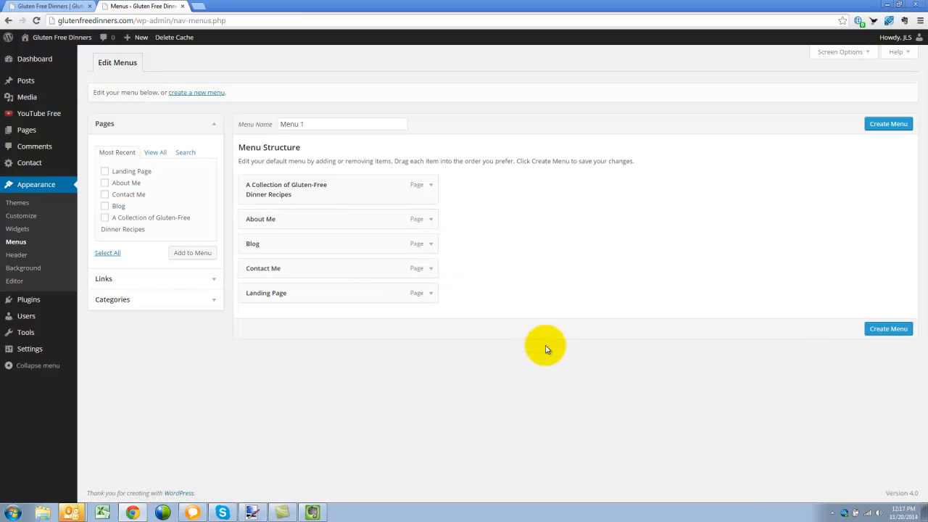
click(432, 293)
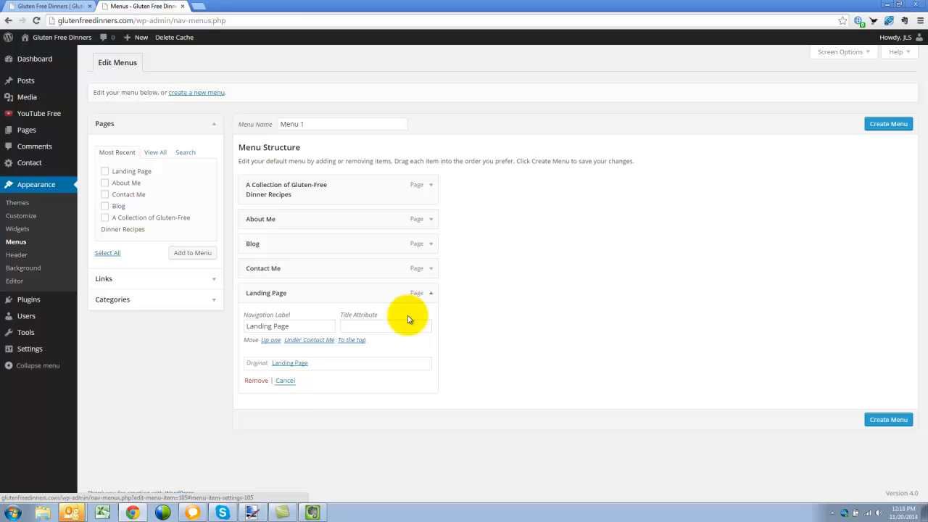
click(255, 381)
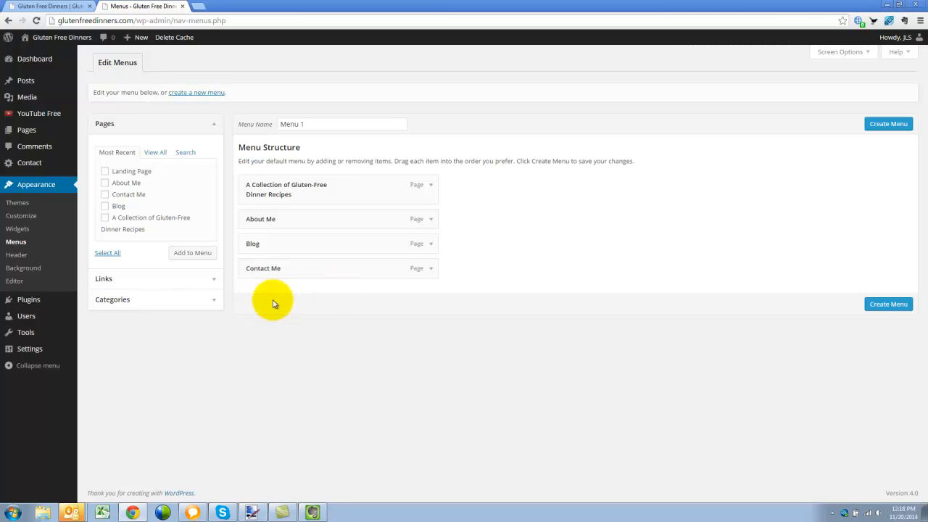
Set the navigation label of the A Collection of Gluten-Free Dinner Recipes item to Home and collapse its settings
click(430, 187)
click(329, 229)
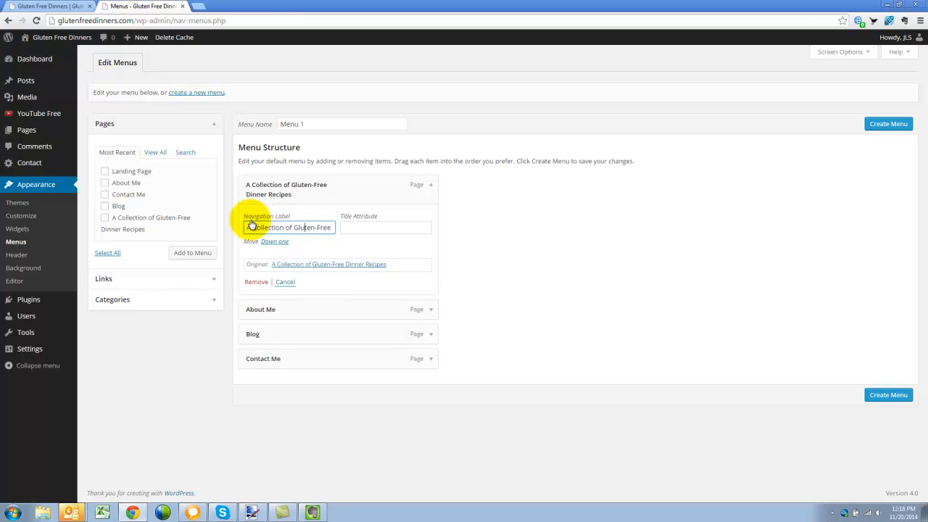
drag(245, 227, 392, 227)
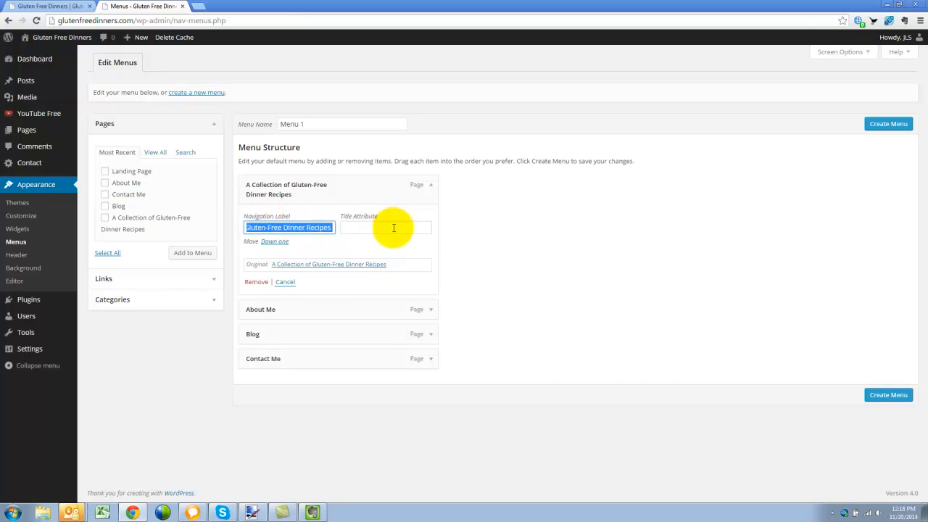
text(Home)
key(Tab)
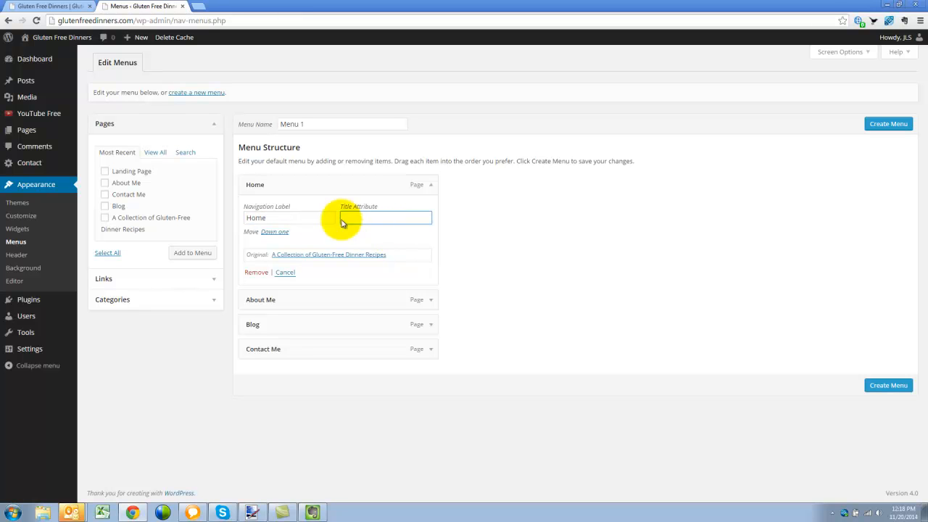
click(285, 219)
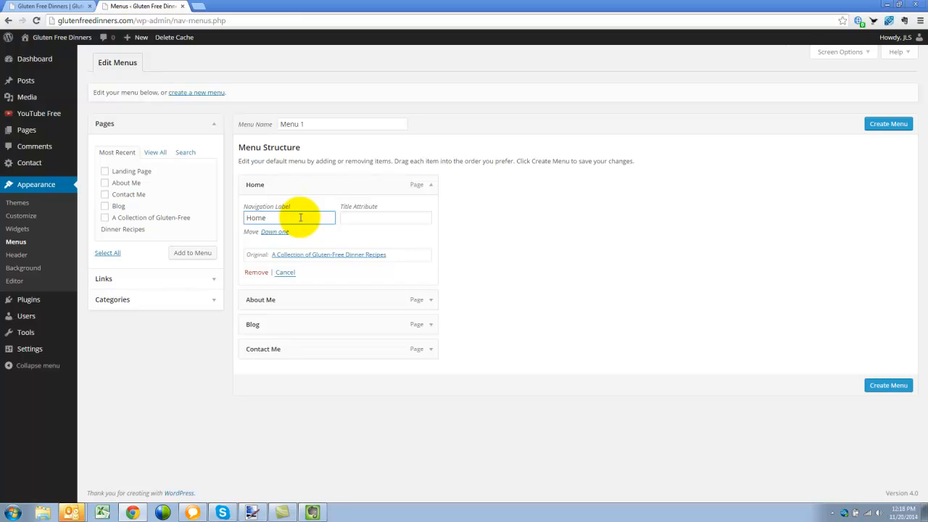
double_click(248, 218)
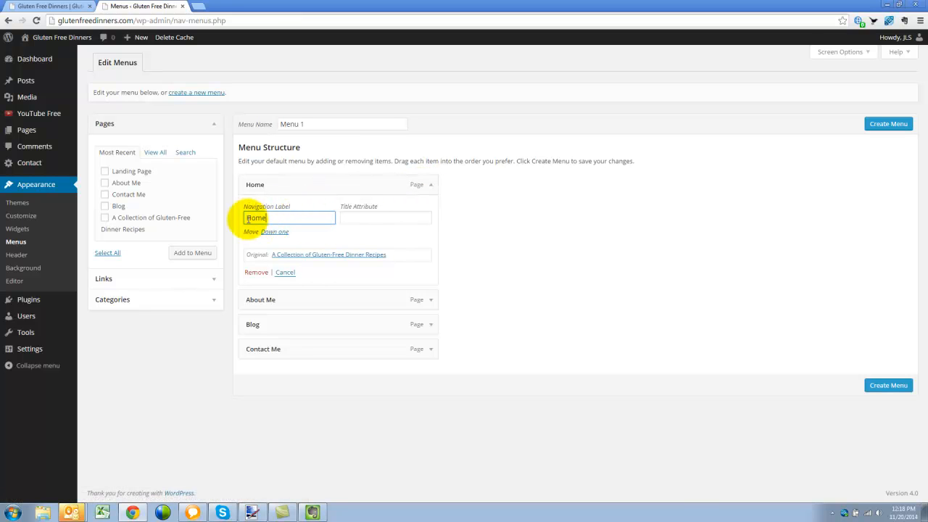
click(288, 215)
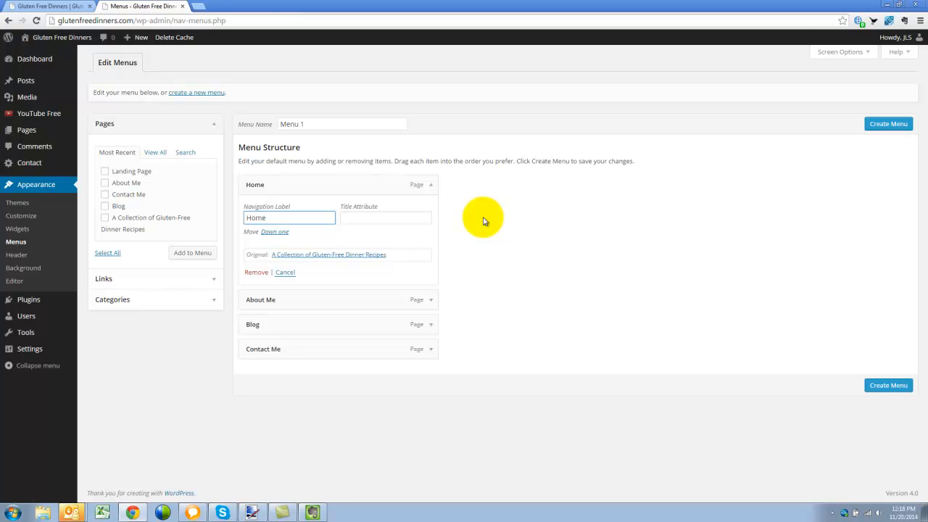
click(490, 324)
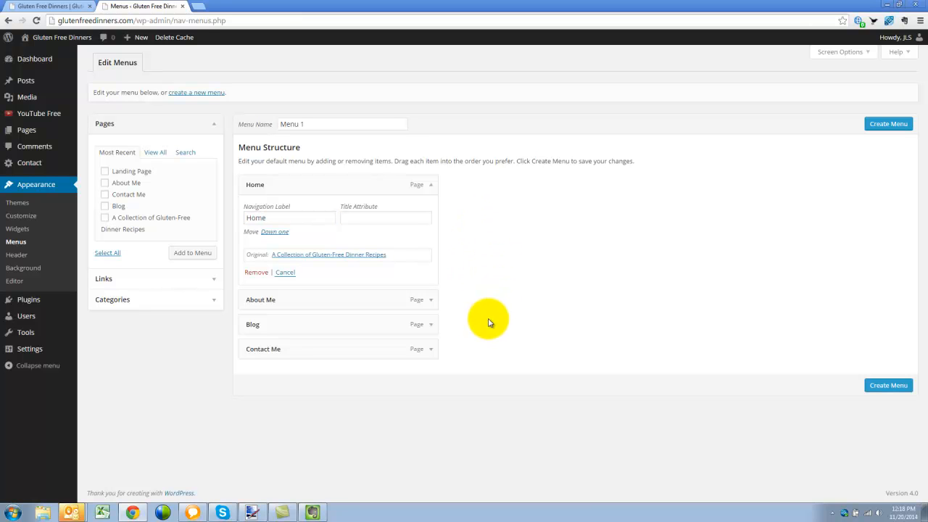
click(431, 184)
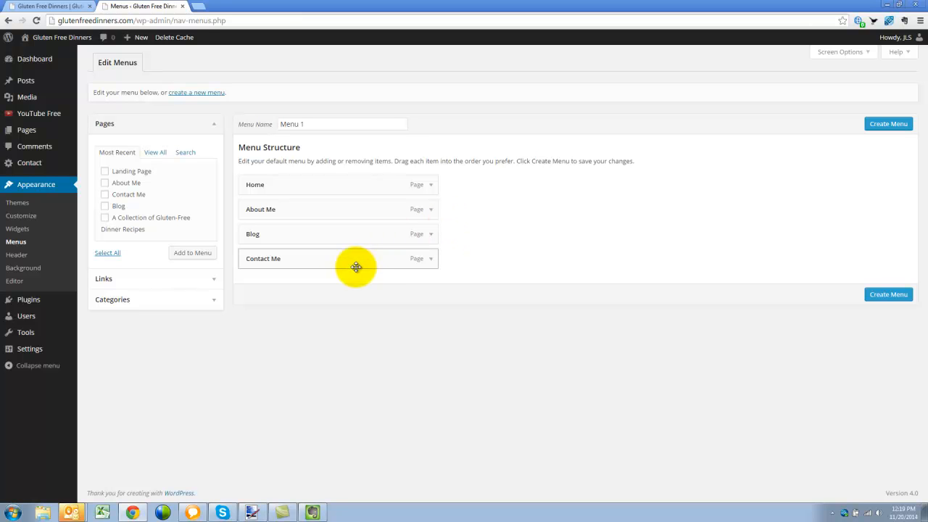
click(215, 282)
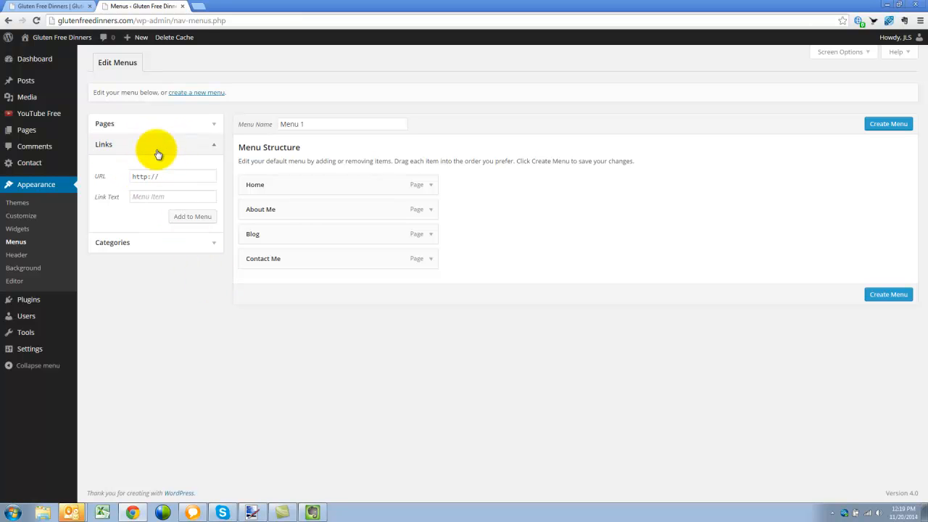
click(193, 177)
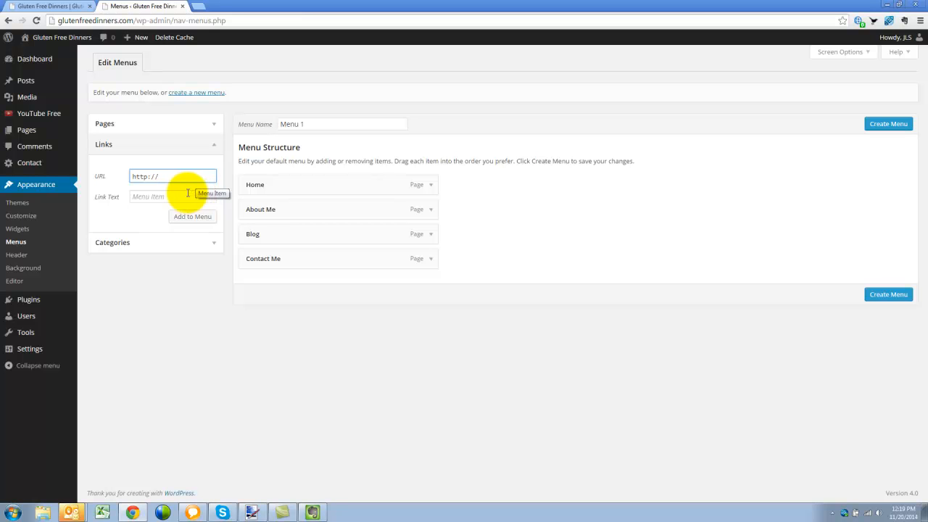
drag(166, 174, 126, 177)
click(155, 196)
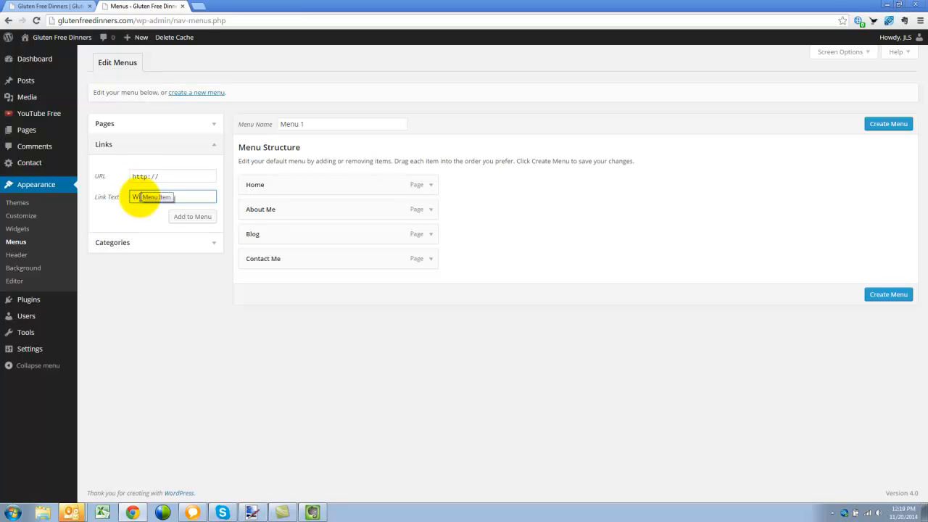
text(Write)
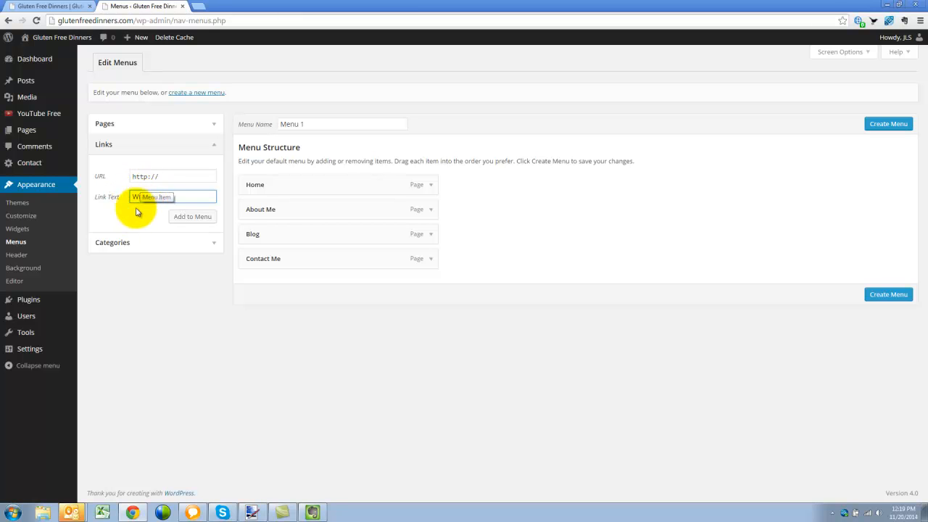
click(208, 217)
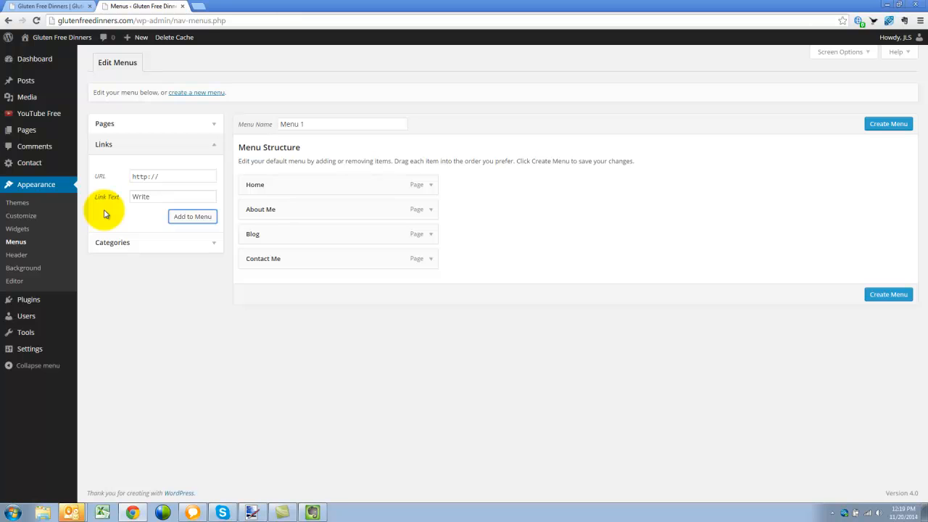
click(181, 177)
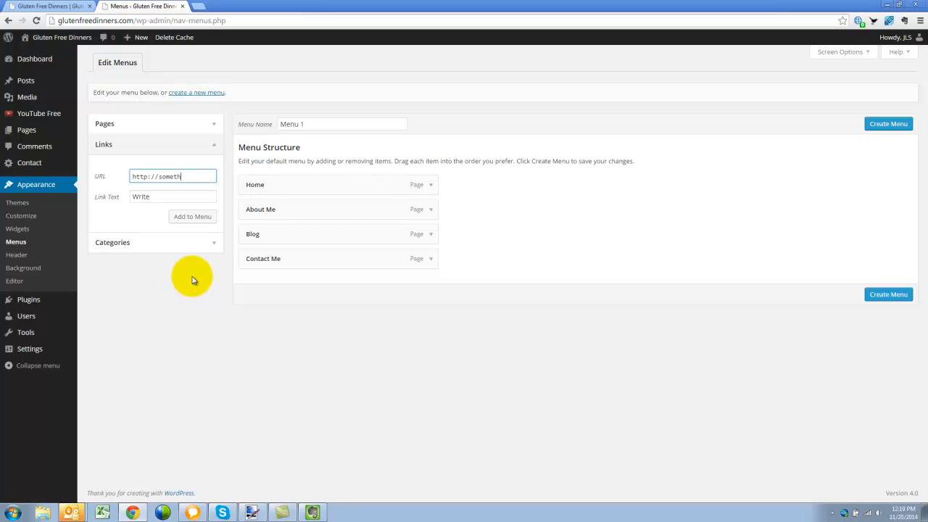
key(Tab)
click(197, 221)
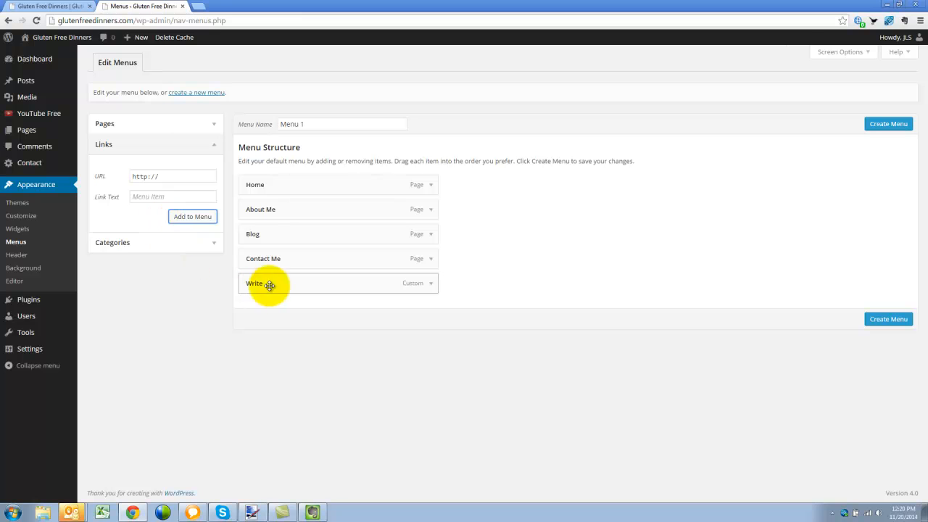
Expand the custom Write item and remove it from the menu structure
click(429, 286)
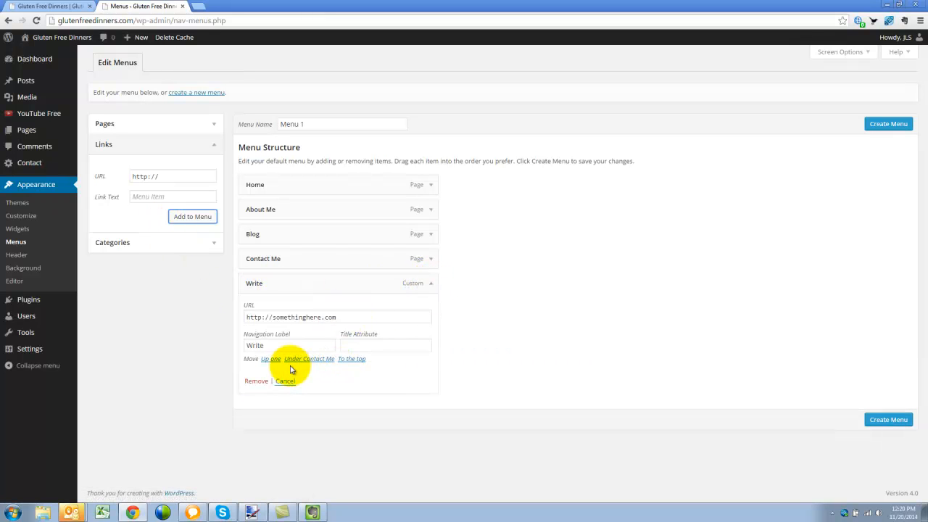
click(281, 345)
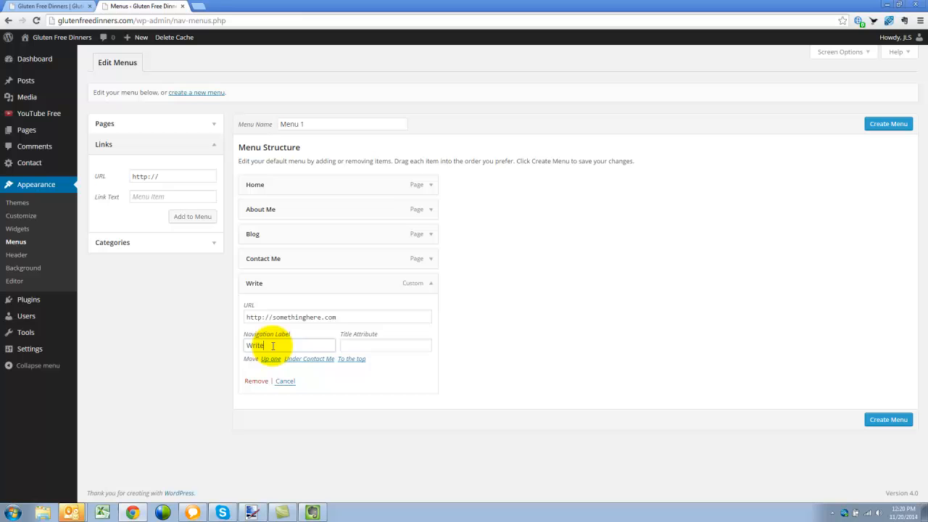
click(260, 381)
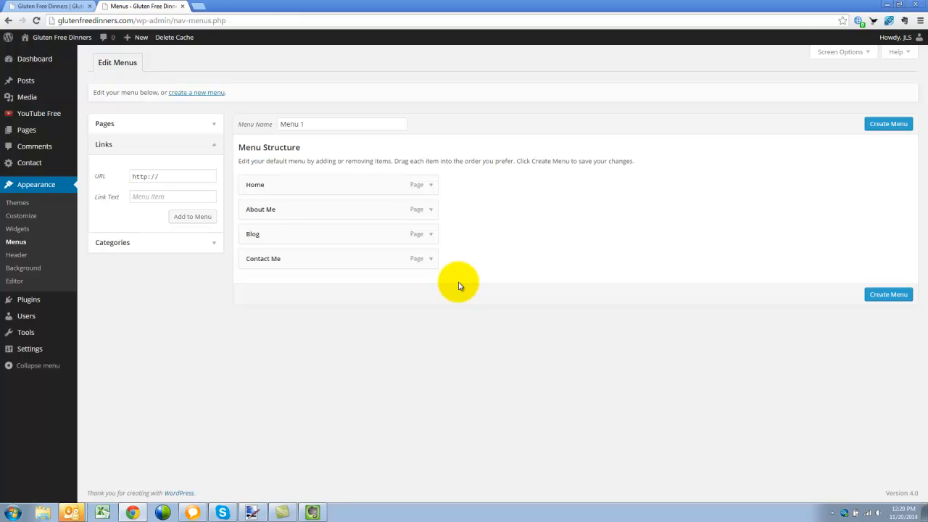
Create Menu 1 from the Home, About Me, Blog and Contact Me items
click(893, 295)
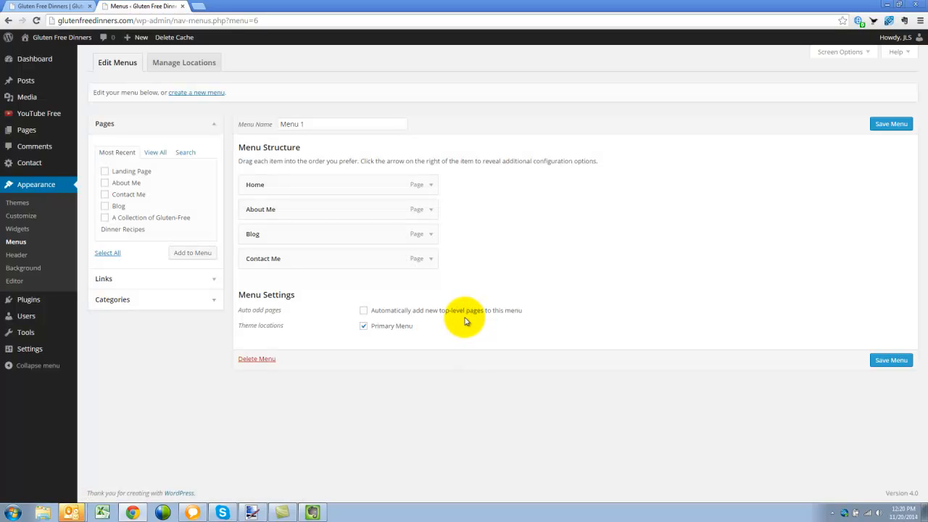
Try switching off the Primary Menu location and enabling automatic adding of new top-level pages, and restore both settings
click(366, 328)
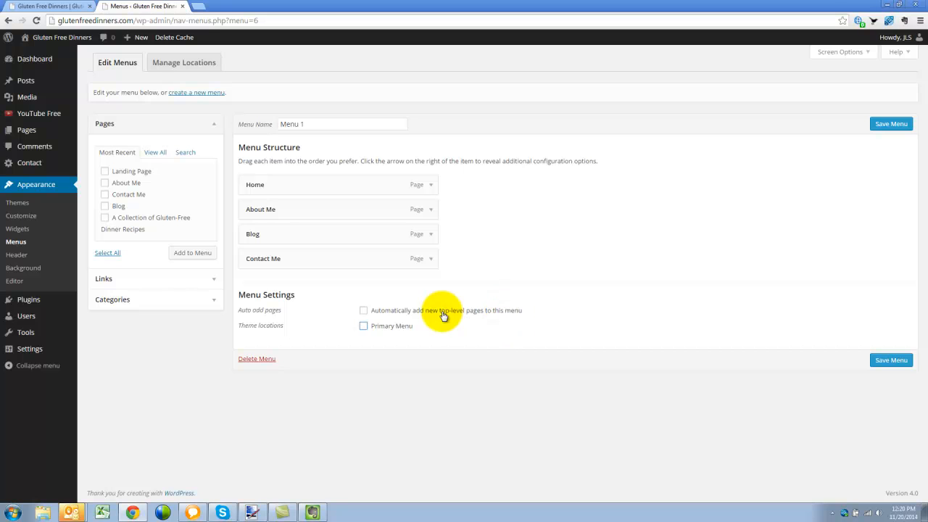
click(363, 312)
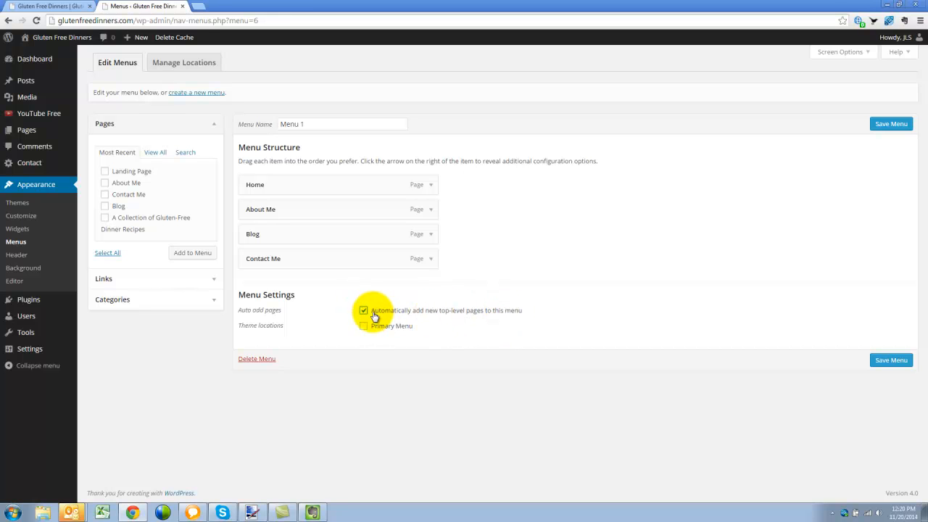
click(363, 314)
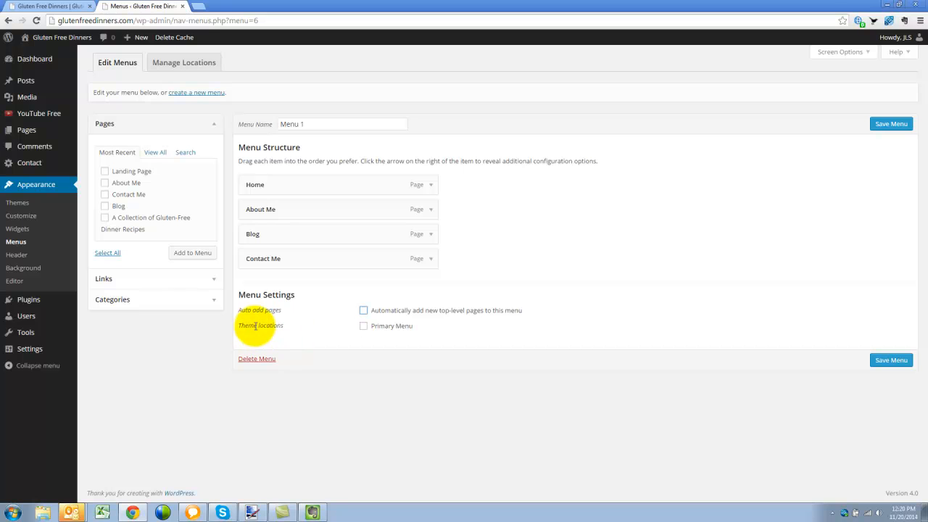
drag(283, 326, 253, 326)
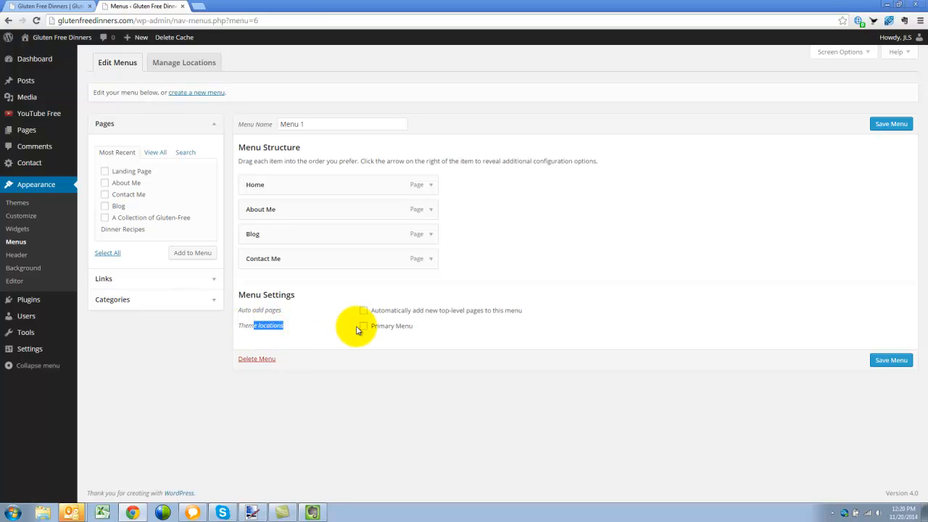
click(363, 326)
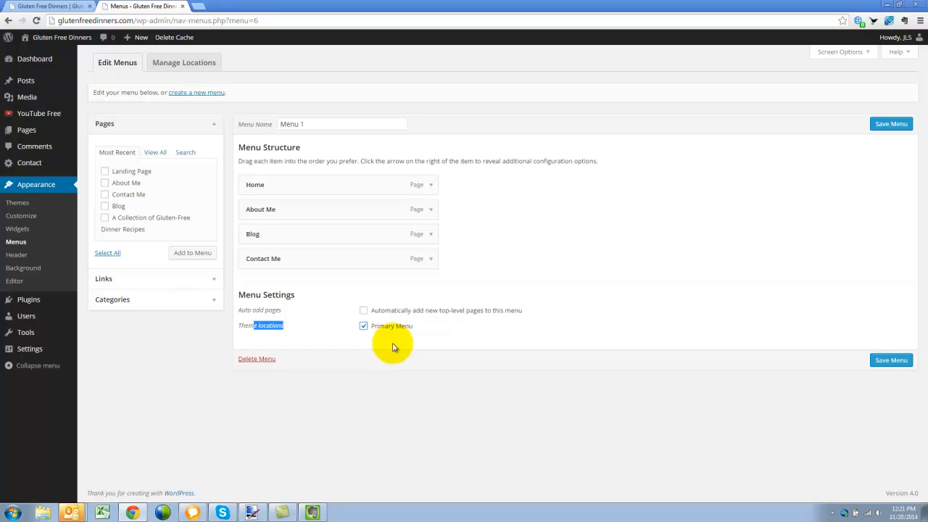
Save Menu 1 and reload the public Gluten Free Dinners homepage to check its navigation
click(893, 360)
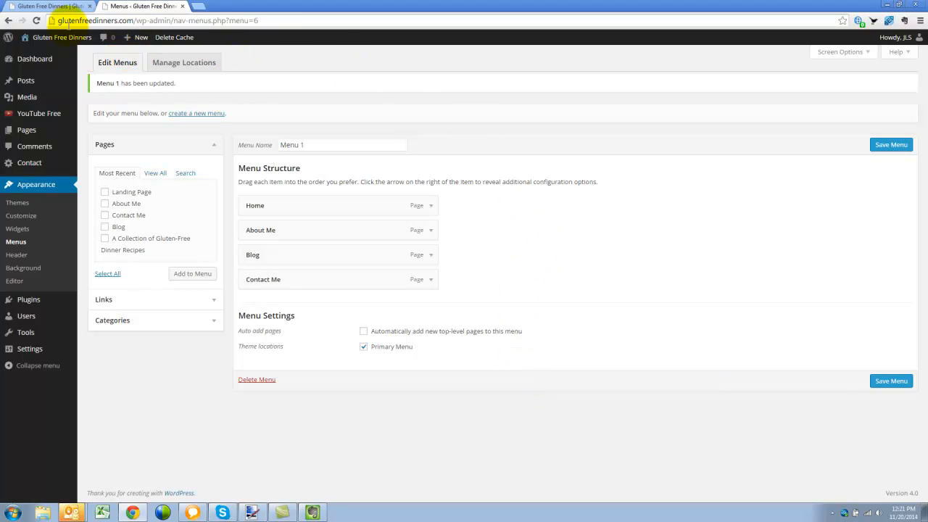
click(49, 10)
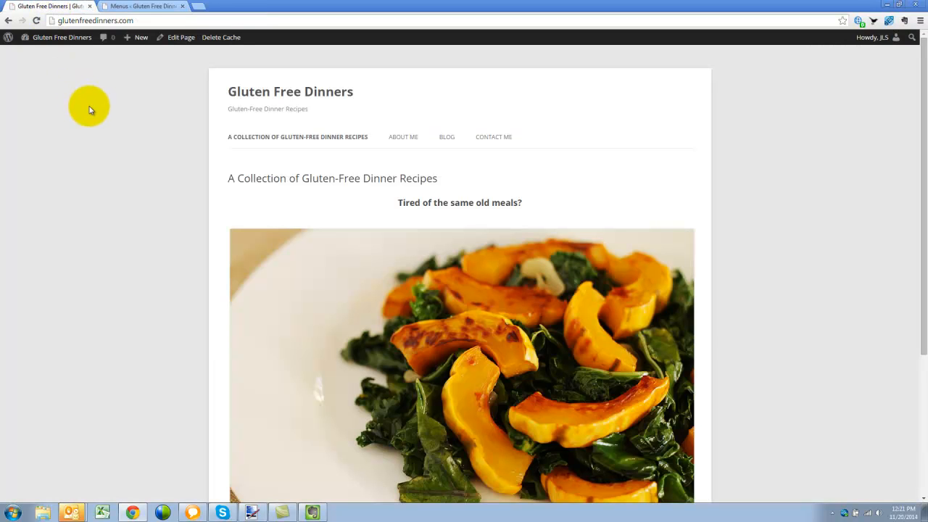
click(36, 20)
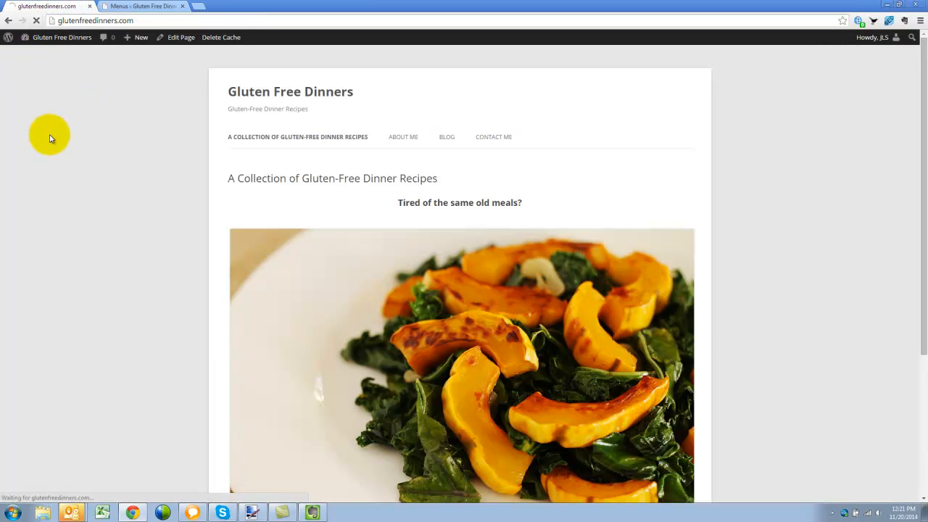